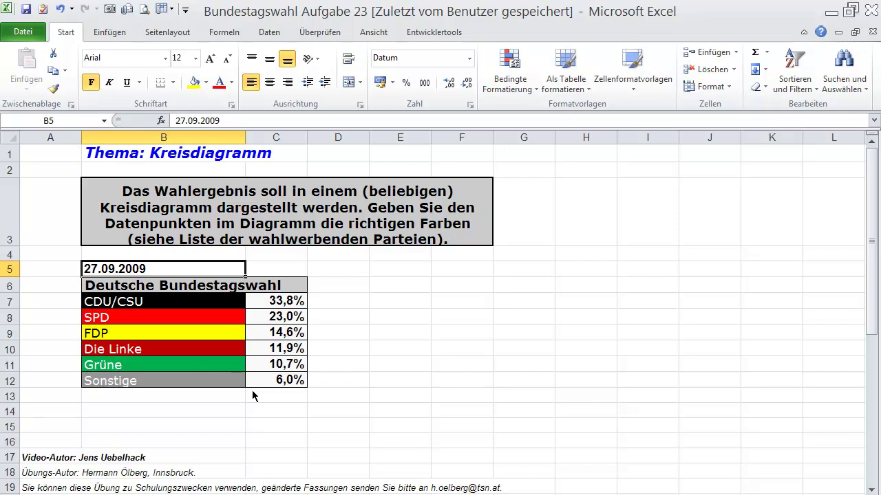
- Select B7:C12, the six party names with their 2009 vote shares
click(95, 306)
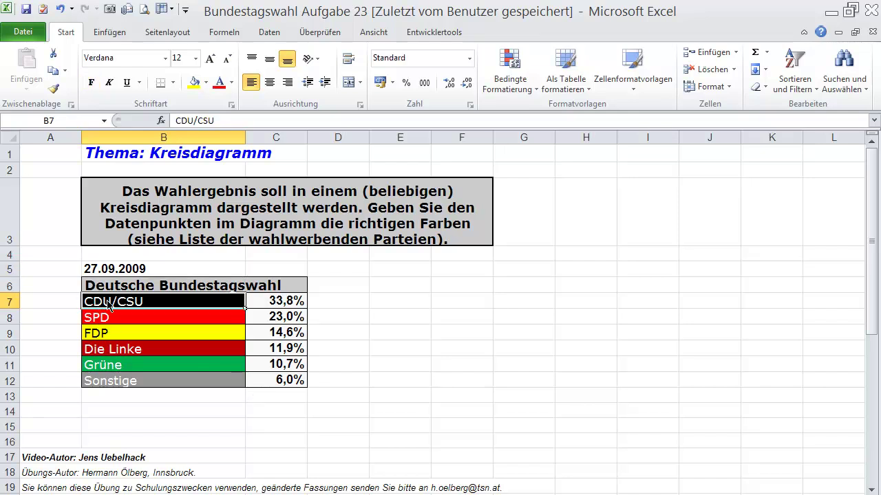
mouse_move(109, 305)
mouse_down()
mouse_move(270, 309)
mouse_move(278, 384)
mouse_up()
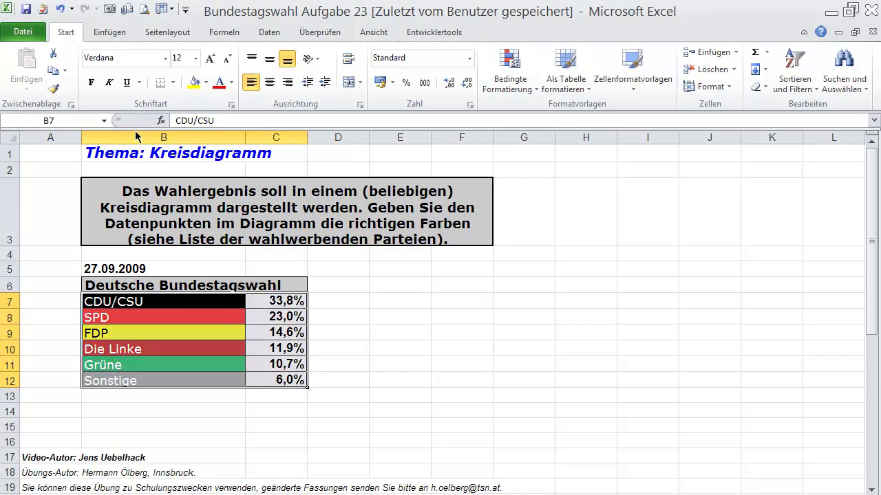
- Insert a 3D-Kreis pie chart of the six party vote shares from the Einfügen tab
click(118, 40)
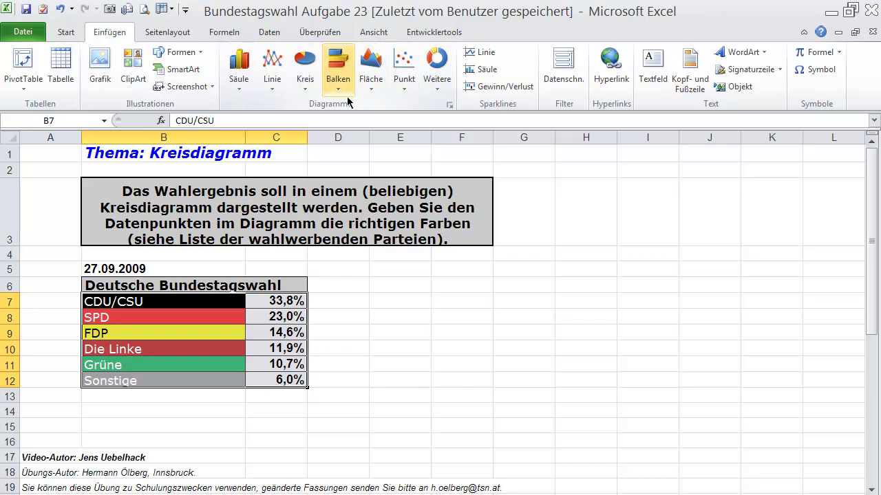
click(308, 94)
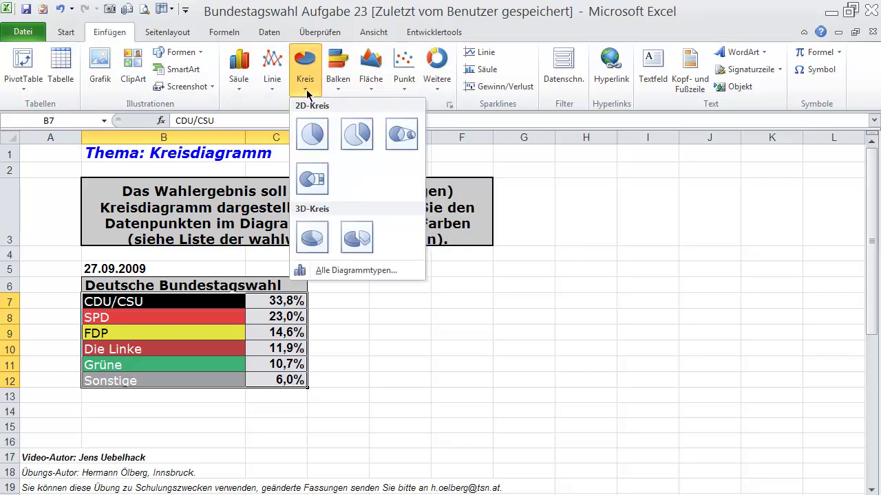
click(309, 241)
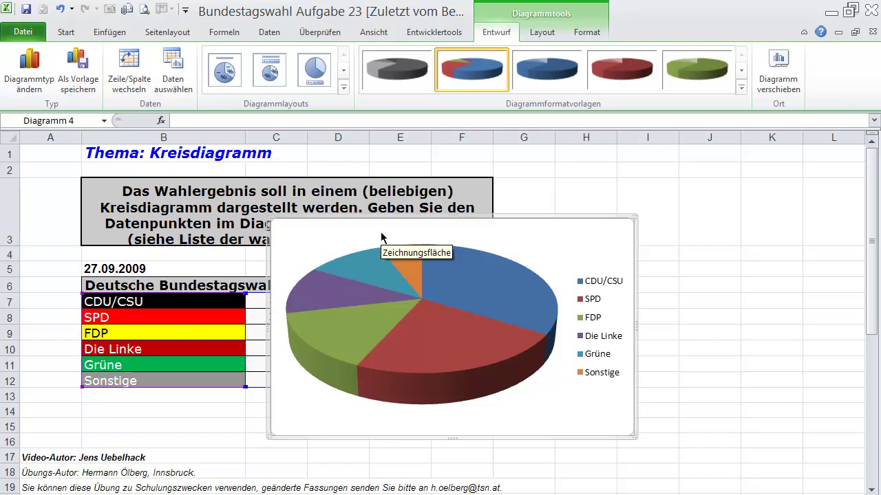
- Move the pie chart right, below the task box and beside the results table
mouse_move(381, 236)
mouse_down()
mouse_move(583, 234)
mouse_move(561, 261)
mouse_up()
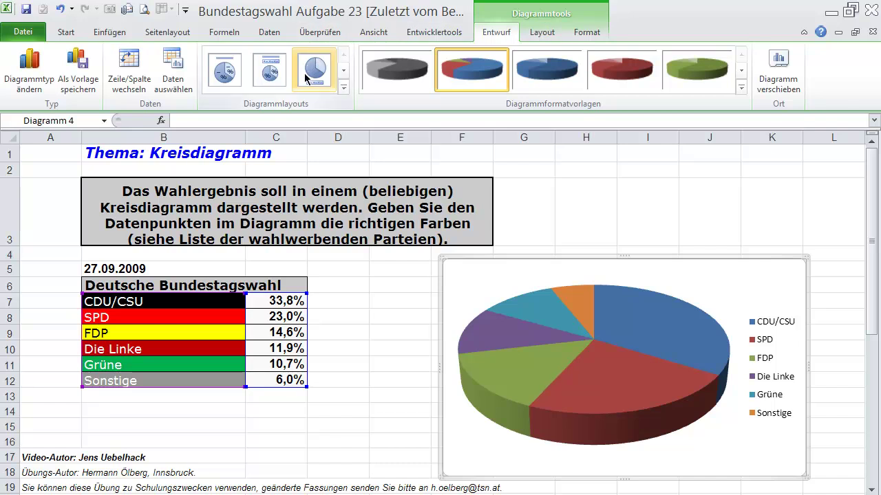
- Apply chart Layout 4 so each slice shows its party name and percentage instead of a legend
click(343, 86)
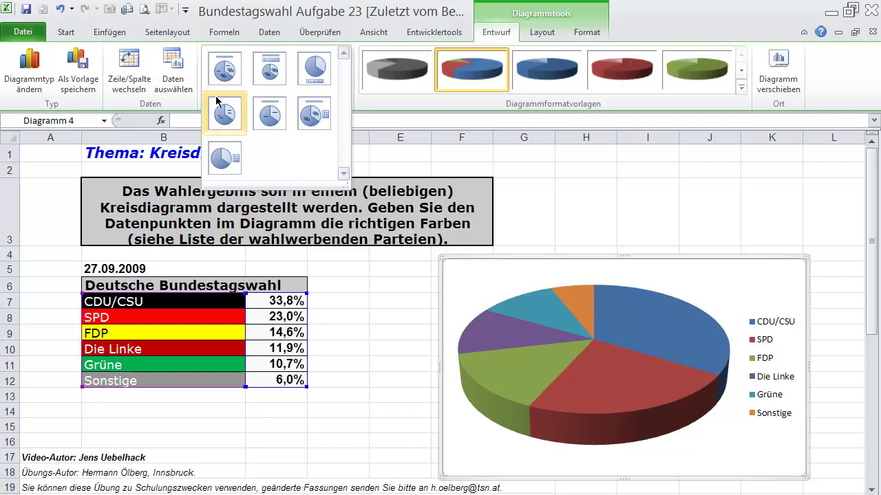
click(224, 117)
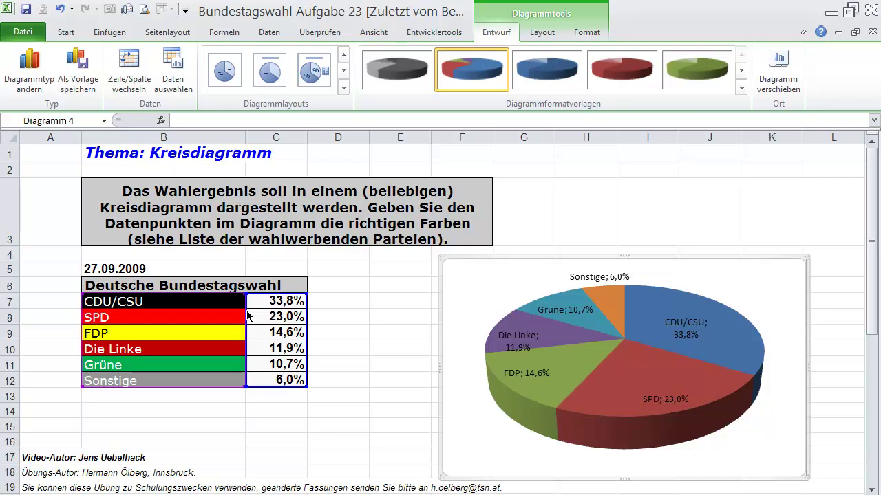
- Give all pie data labels the Subtiler Effekt - Schwarz, Dunkel 1 shape style
click(586, 37)
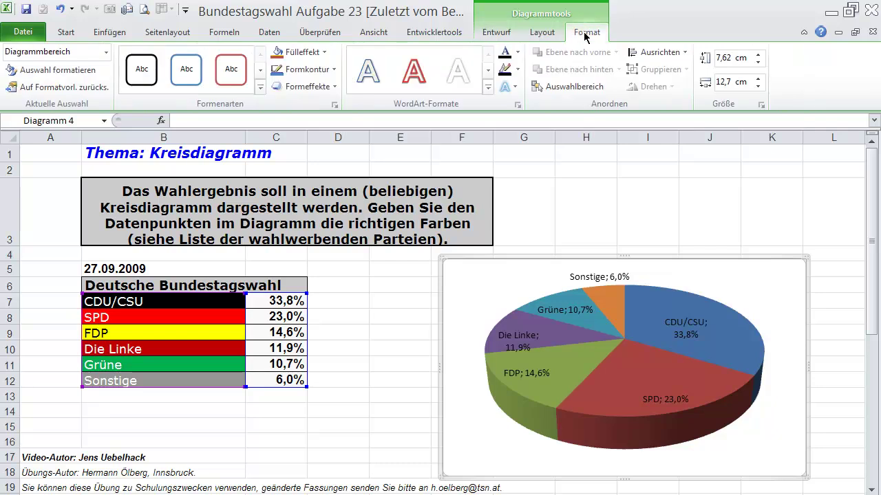
click(593, 282)
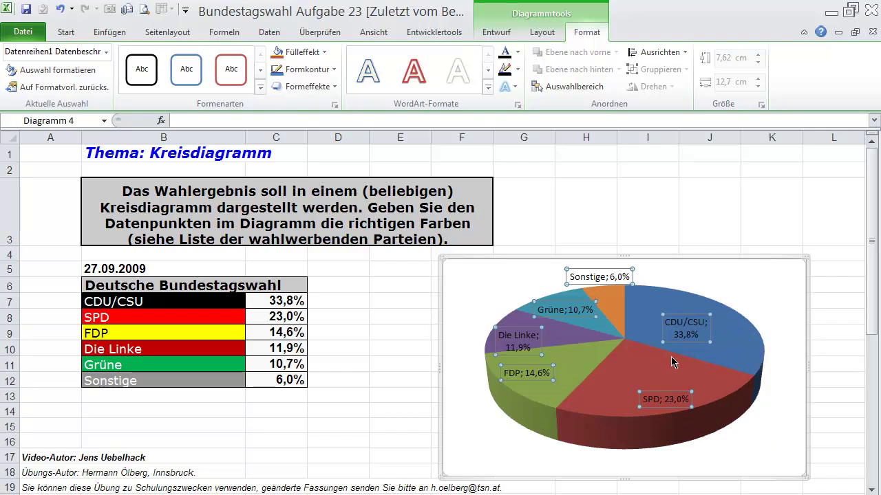
mouse_move(673, 360)
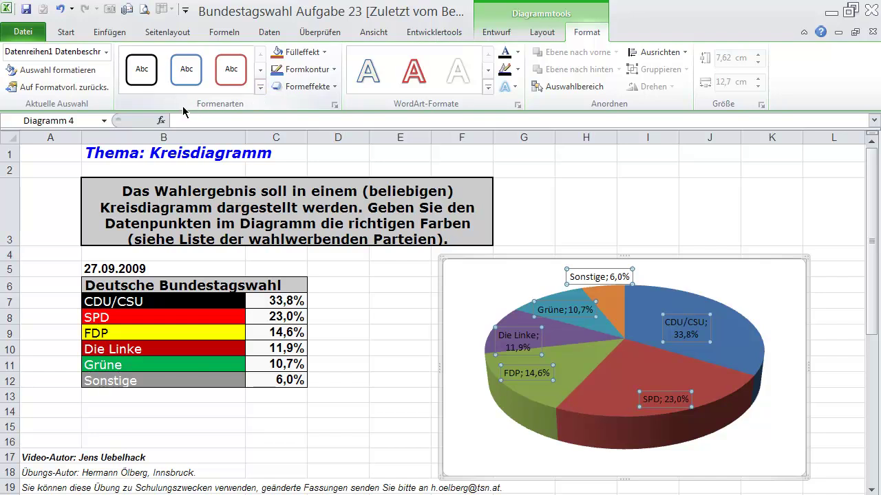
click(260, 87)
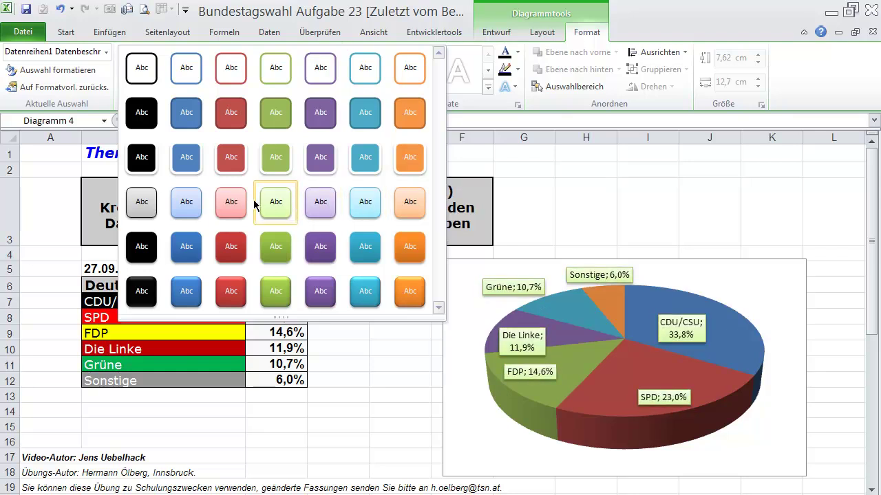
click(148, 199)
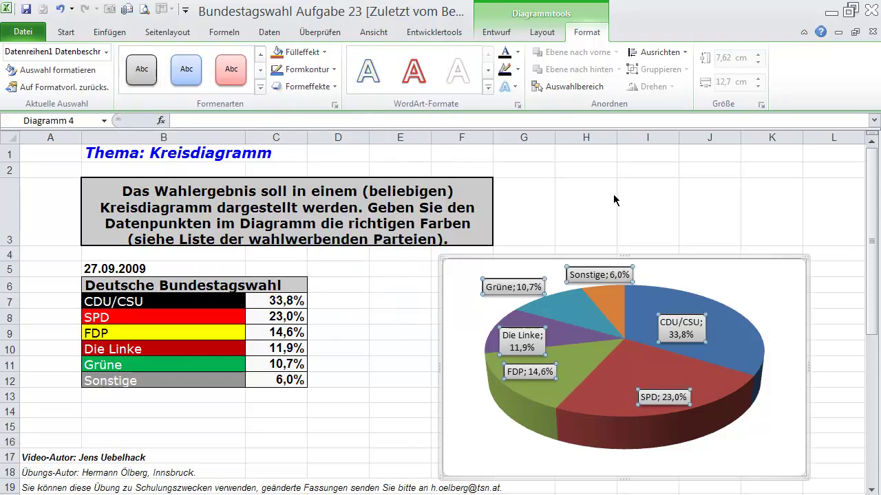
click(452, 316)
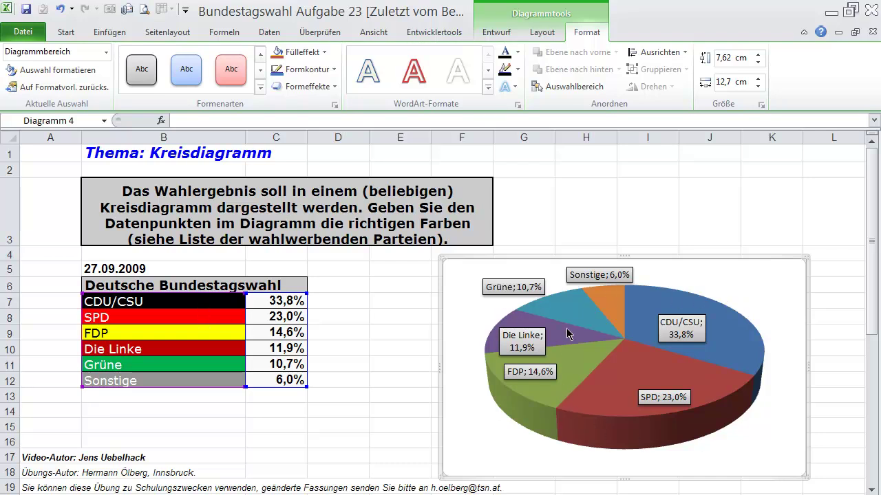
- Select the pie series, then only the CDU/CSU slice within it
mouse_move(722, 330)
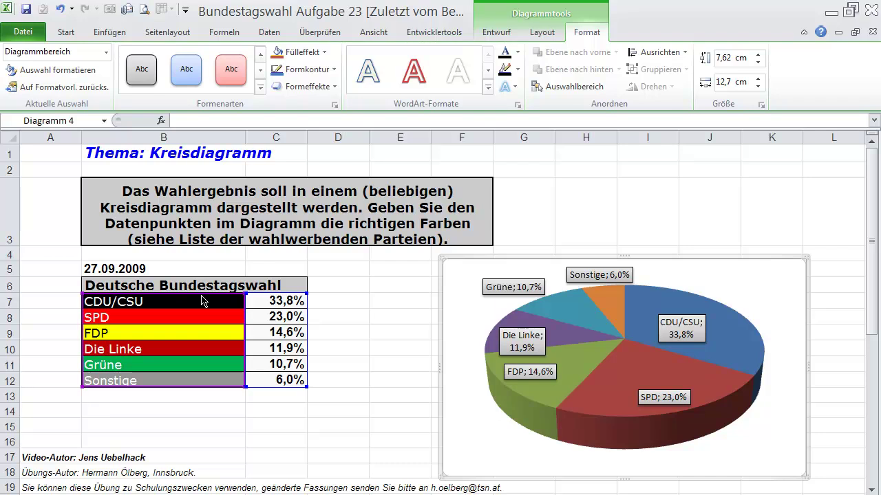
click(614, 344)
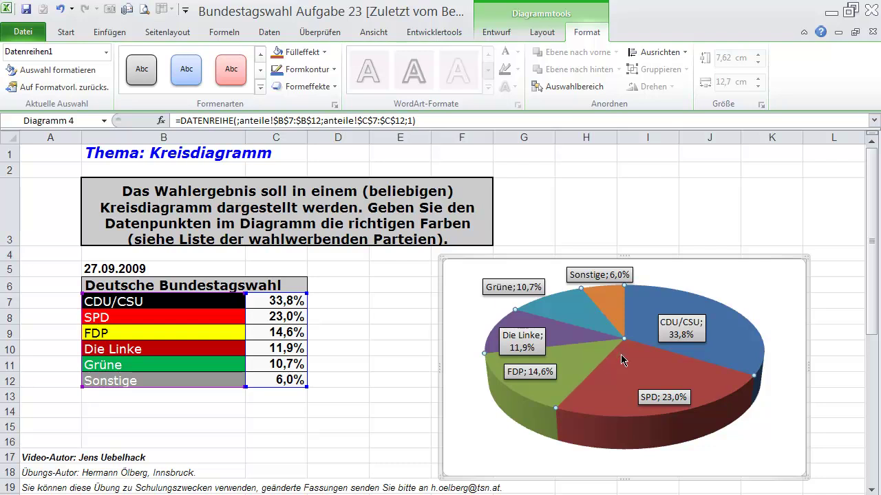
mouse_move(617, 356)
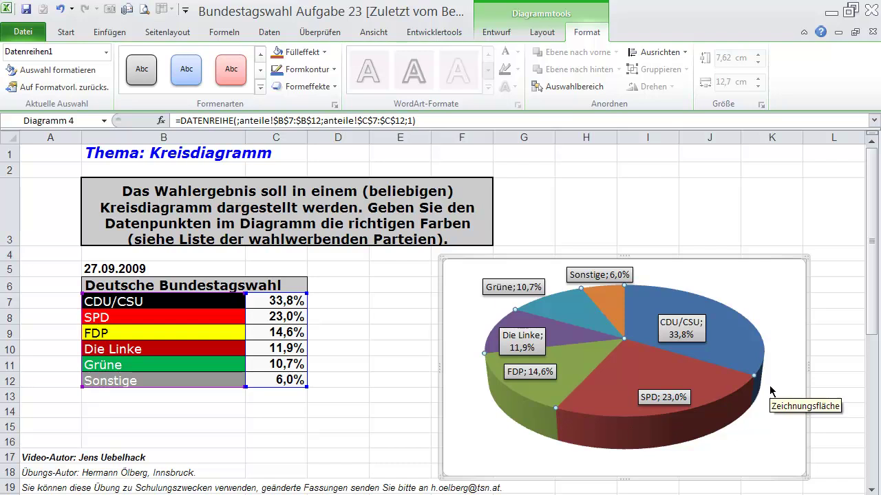
click(738, 349)
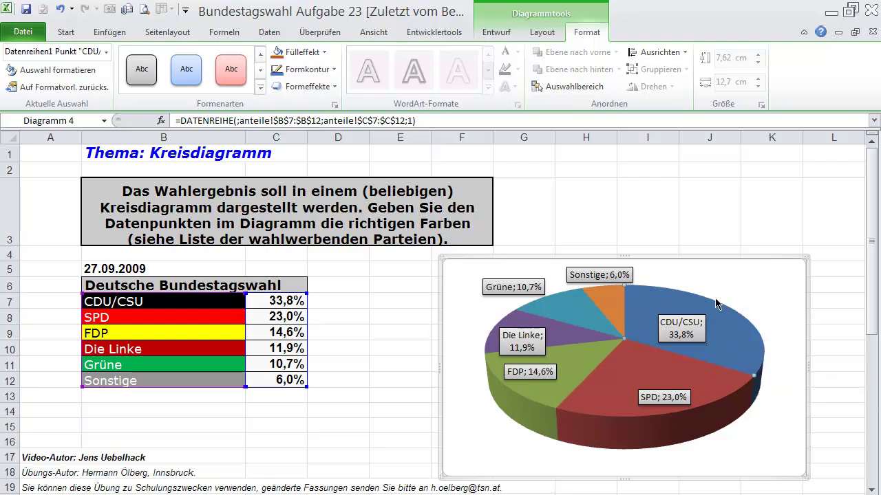
- Fill the CDU/CSU slice black, the SPD slice red and the FDP slice yellow
mouse_move(756, 366)
mouse_move(639, 321)
click(325, 53)
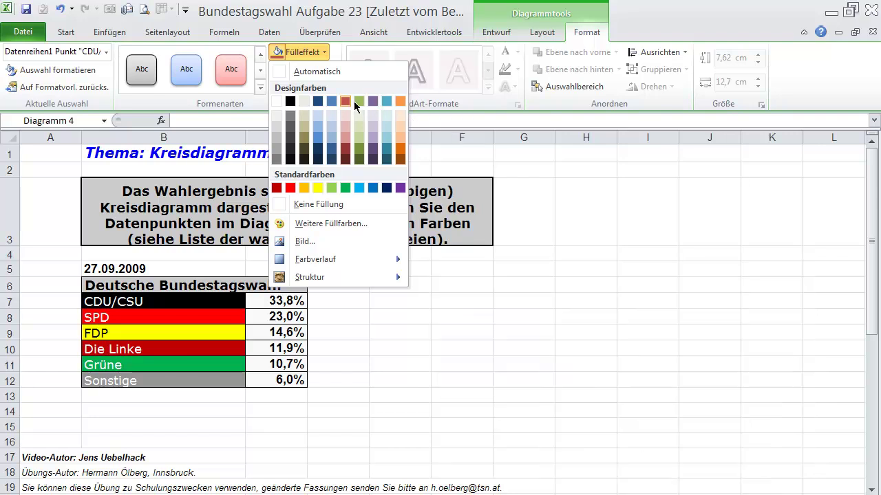
click(290, 102)
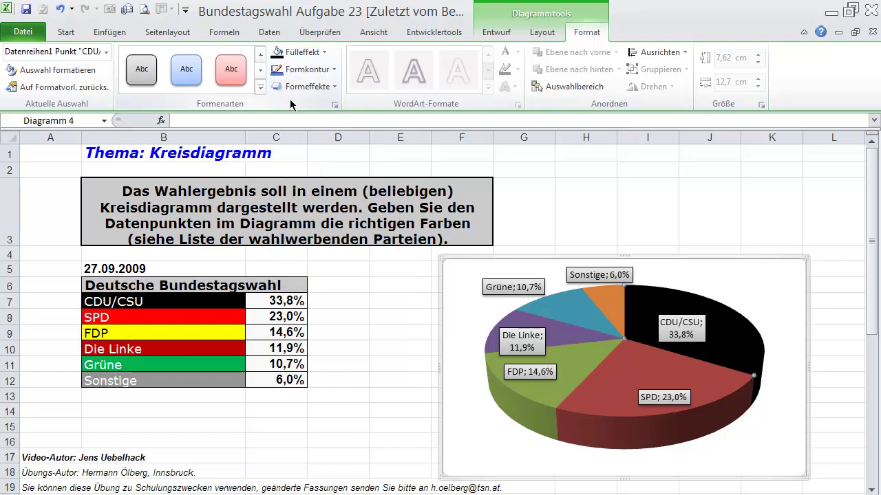
click(634, 379)
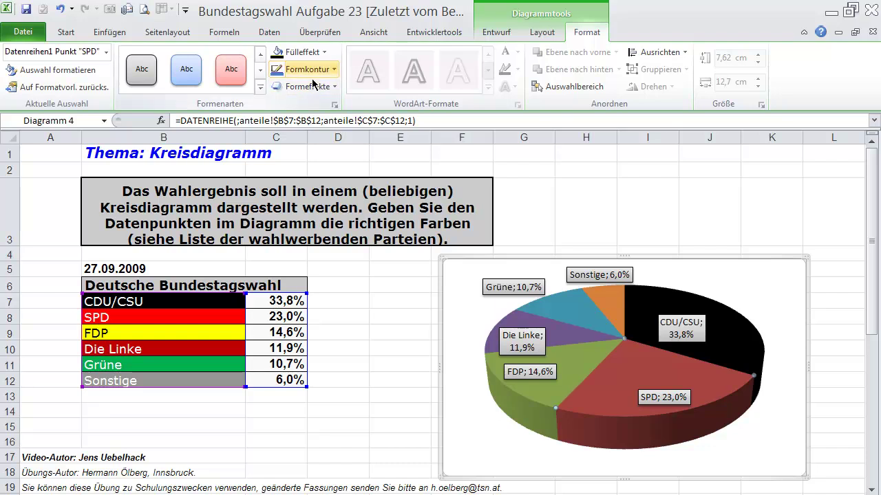
click(325, 53)
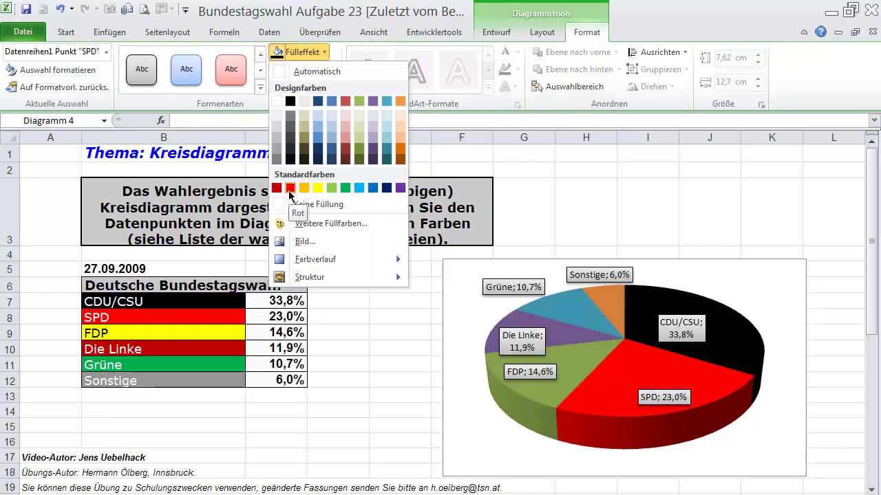
click(290, 191)
click(541, 412)
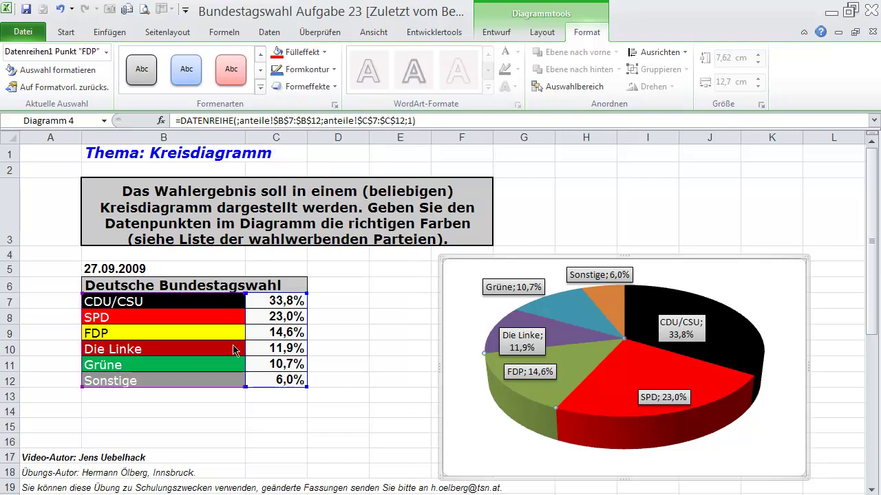
click(322, 51)
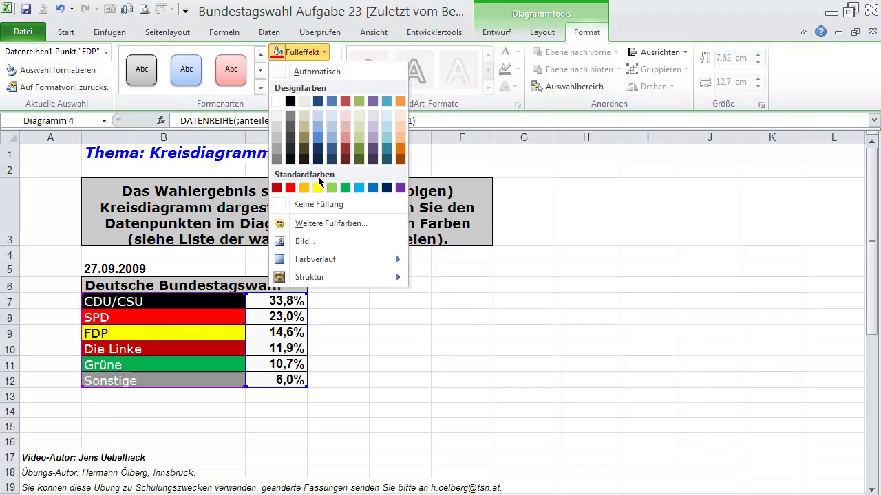
click(323, 190)
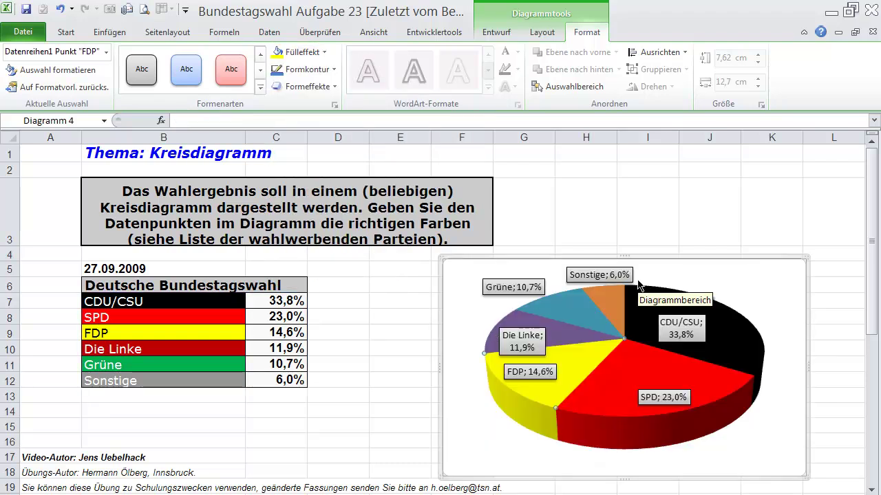
mouse_move(604, 309)
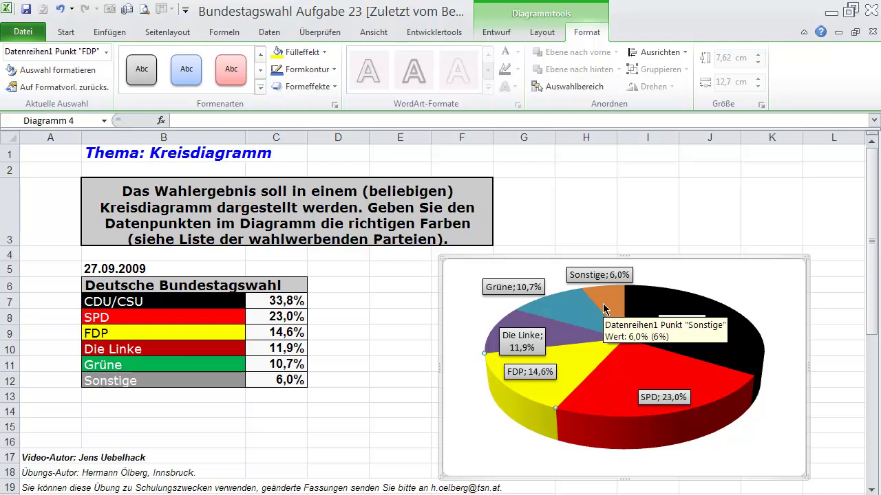